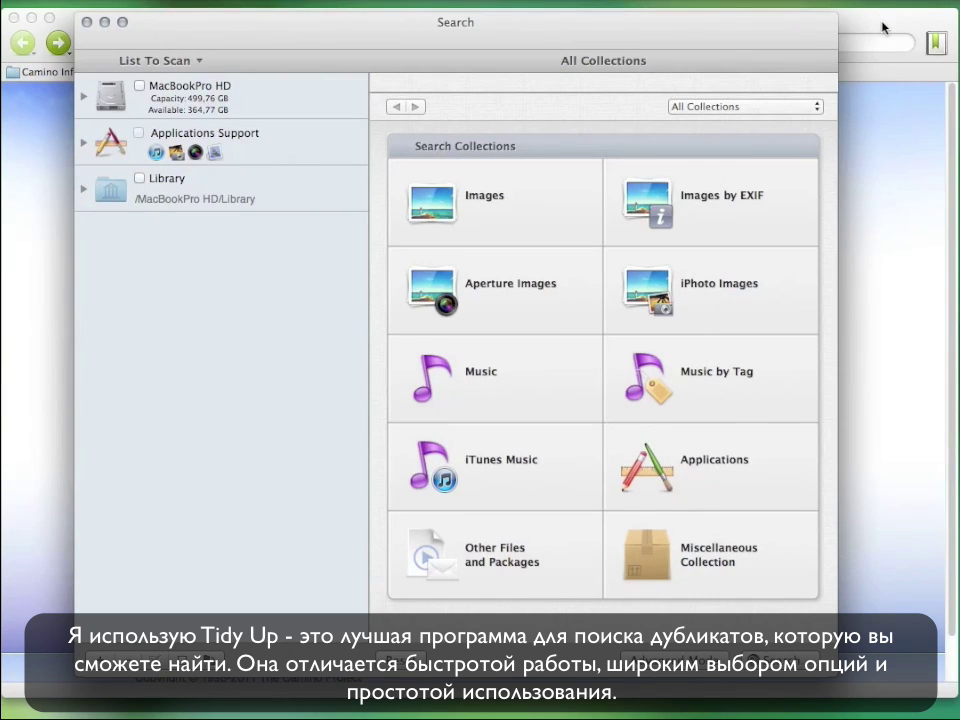
pyautogui.click(883, 27)
pyautogui.click(561, 44)
pyautogui.write('w')
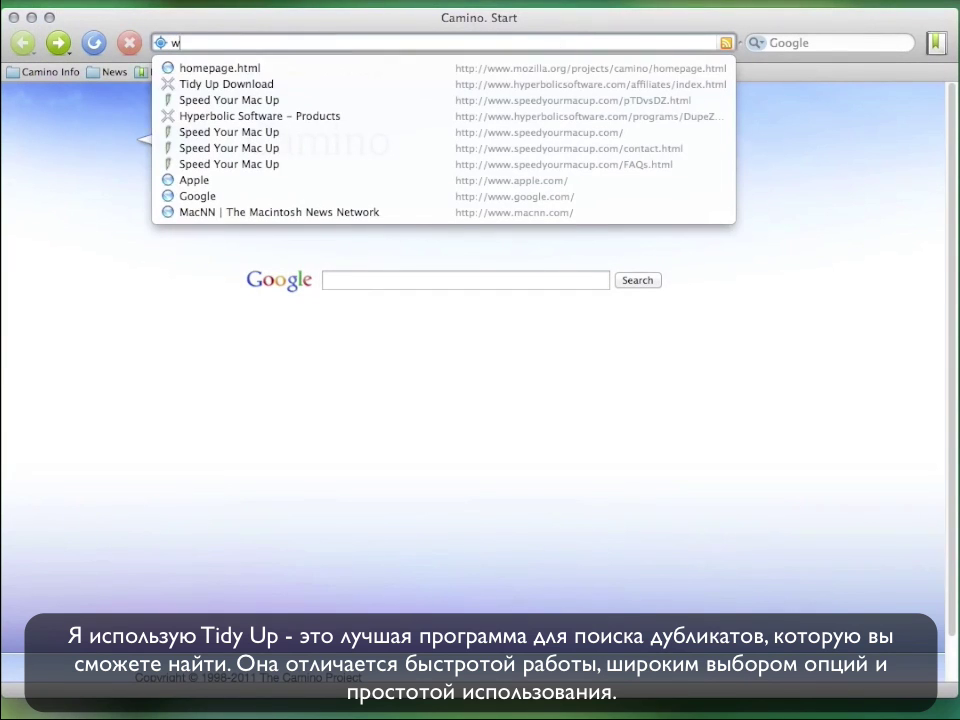
pyautogui.write('ww.speed')
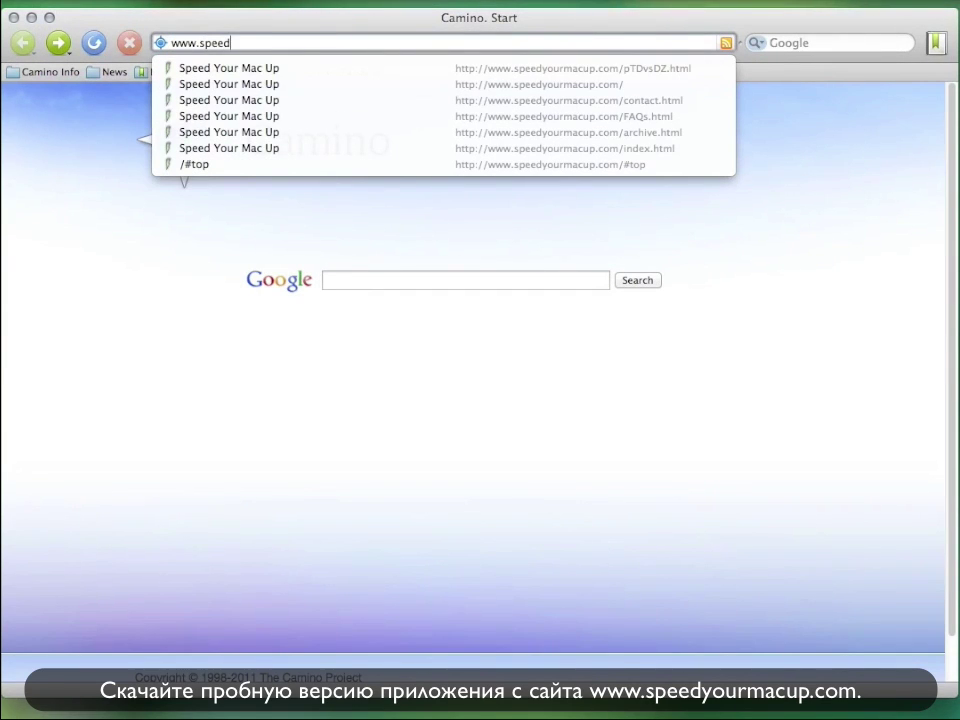
pyautogui.write('yourmacup.com')
pyautogui.press('Return')
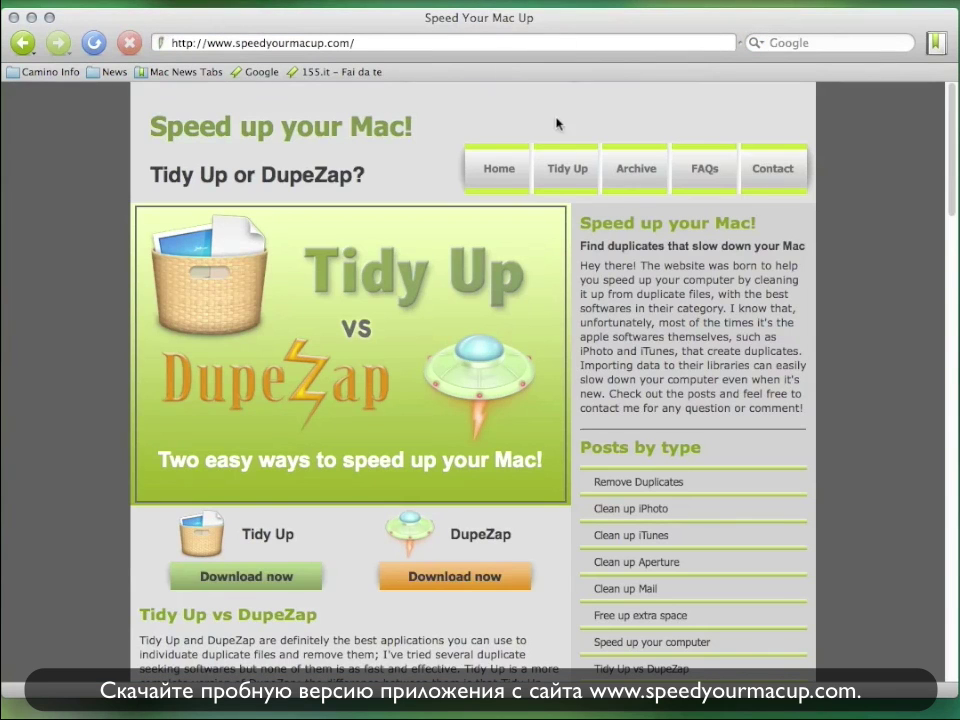
pyautogui.click(563, 172)
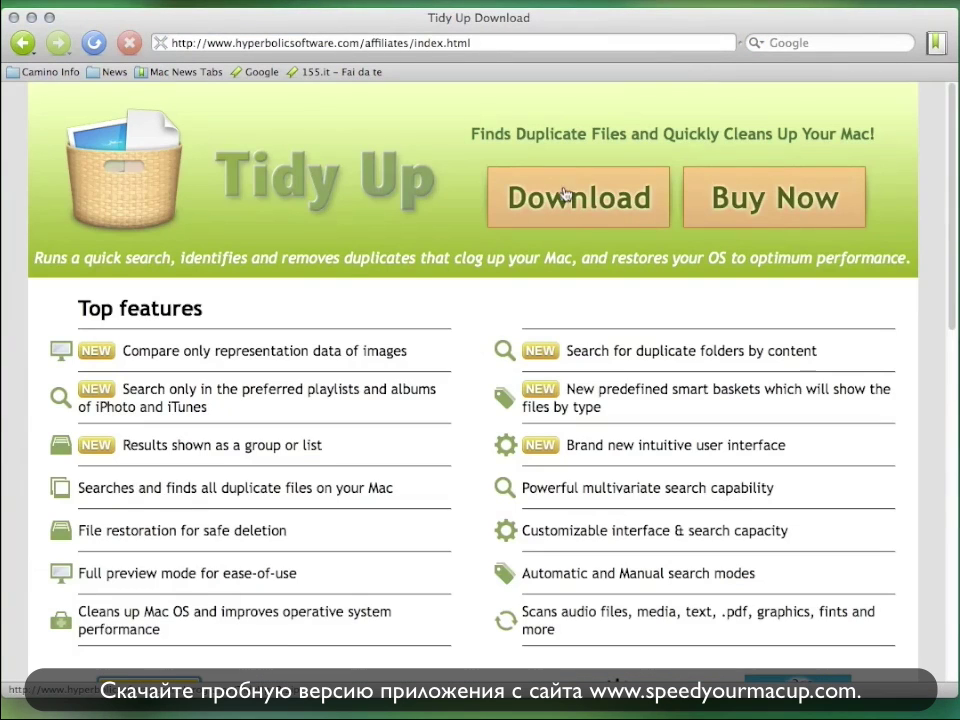
pyautogui.click(568, 197)
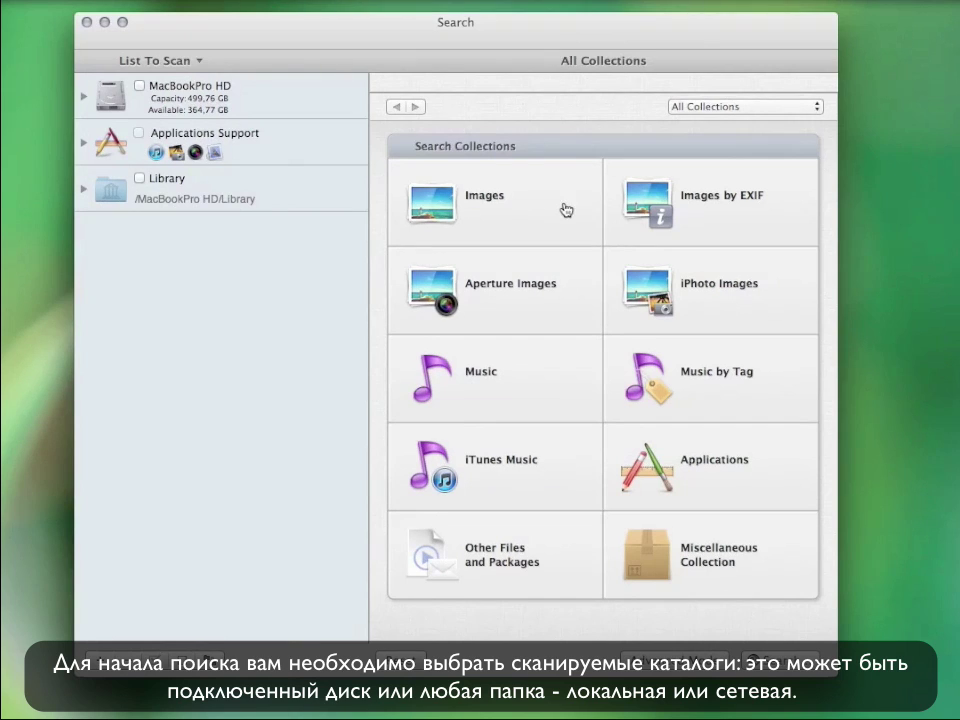
# Include iPhoto Images with All Photos in the list to scan under Applications Support
pyautogui.click(86, 144)
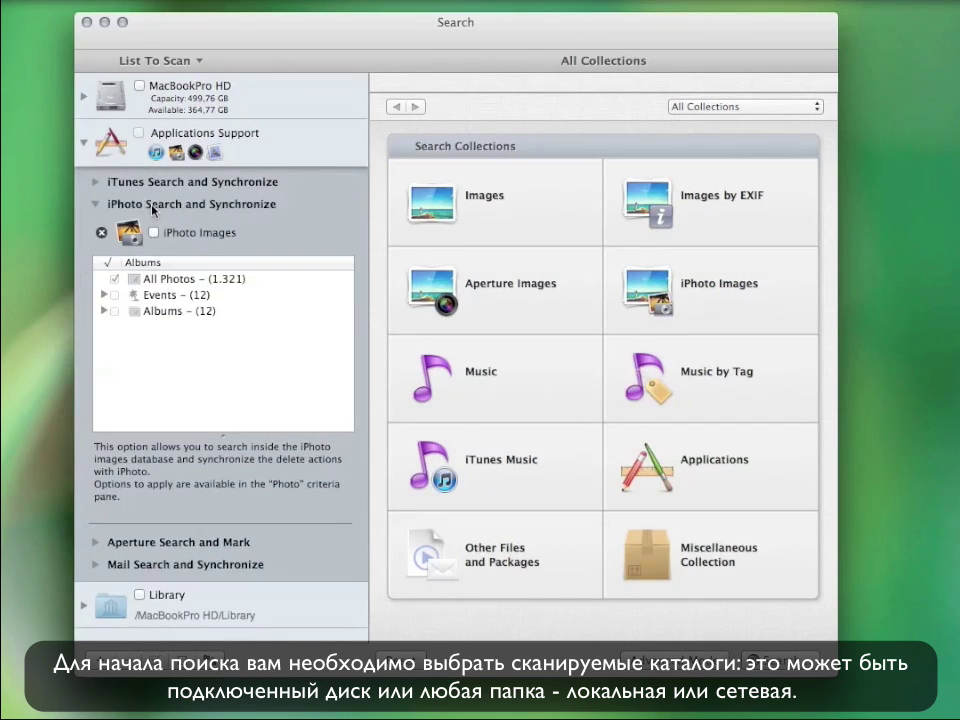
pyautogui.click(154, 232)
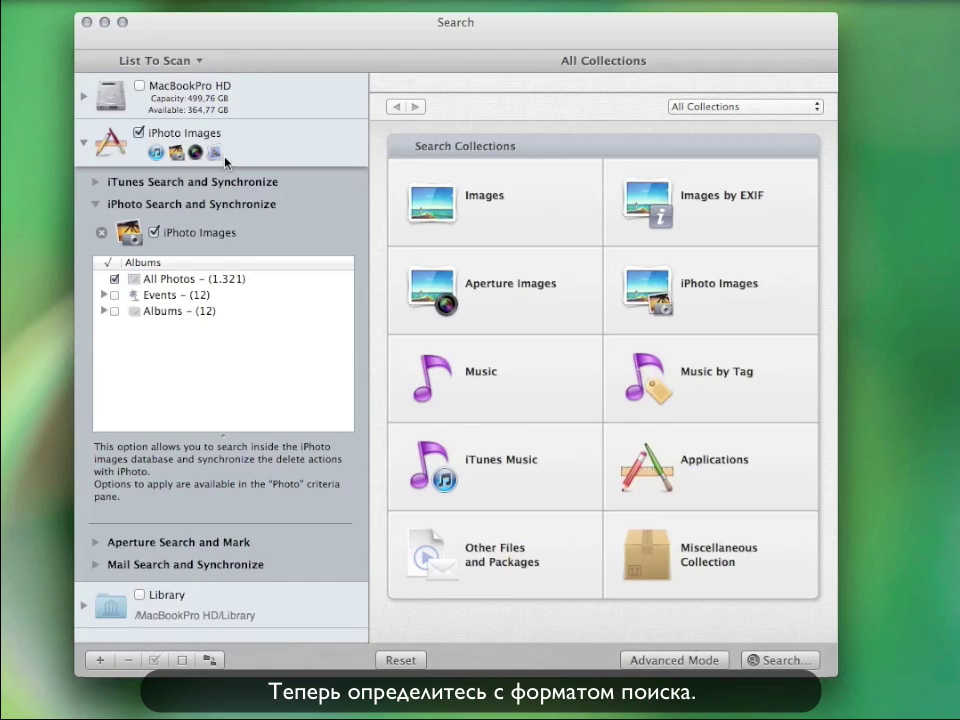
# Look through the Other Files and Packages search options and the Advanced Mode criteria, and return to Basic Mode
pyautogui.click(622, 266)
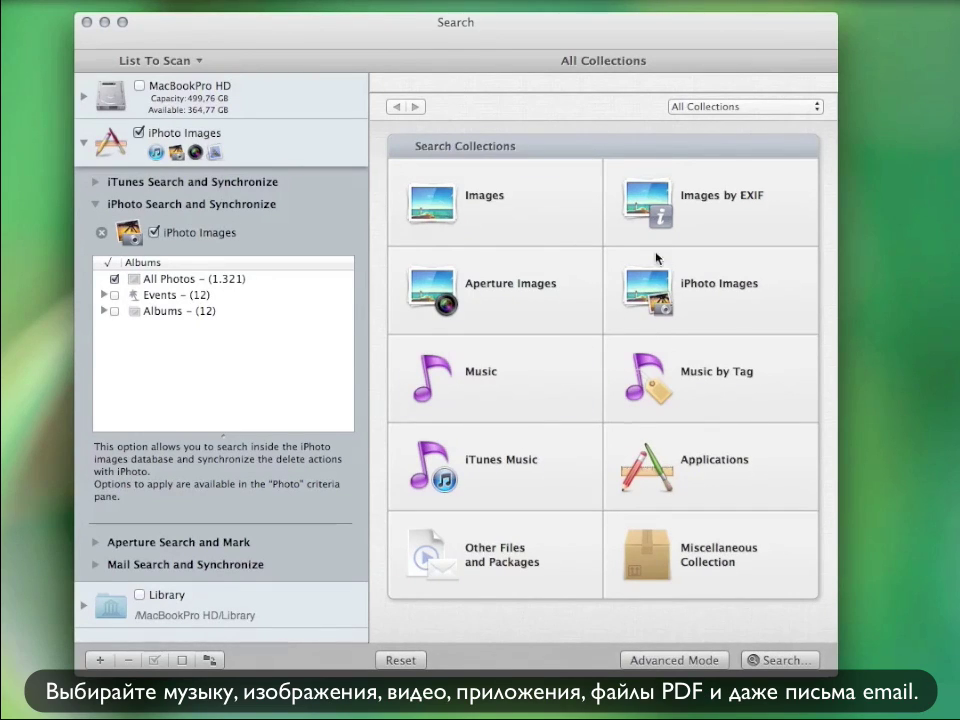
pyautogui.click(520, 543)
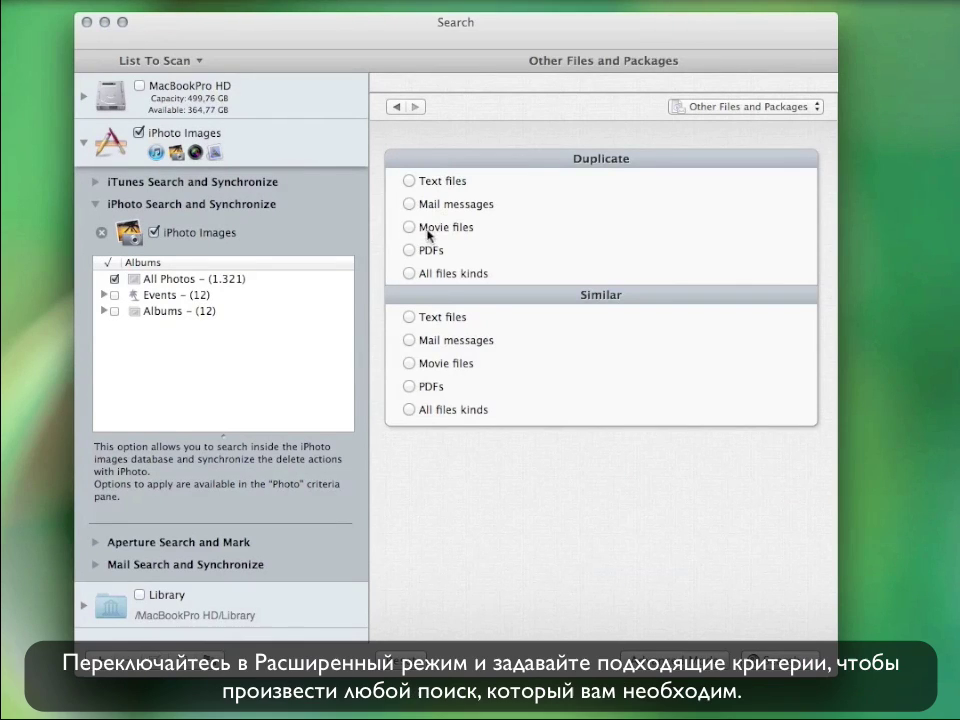
pyautogui.click(396, 108)
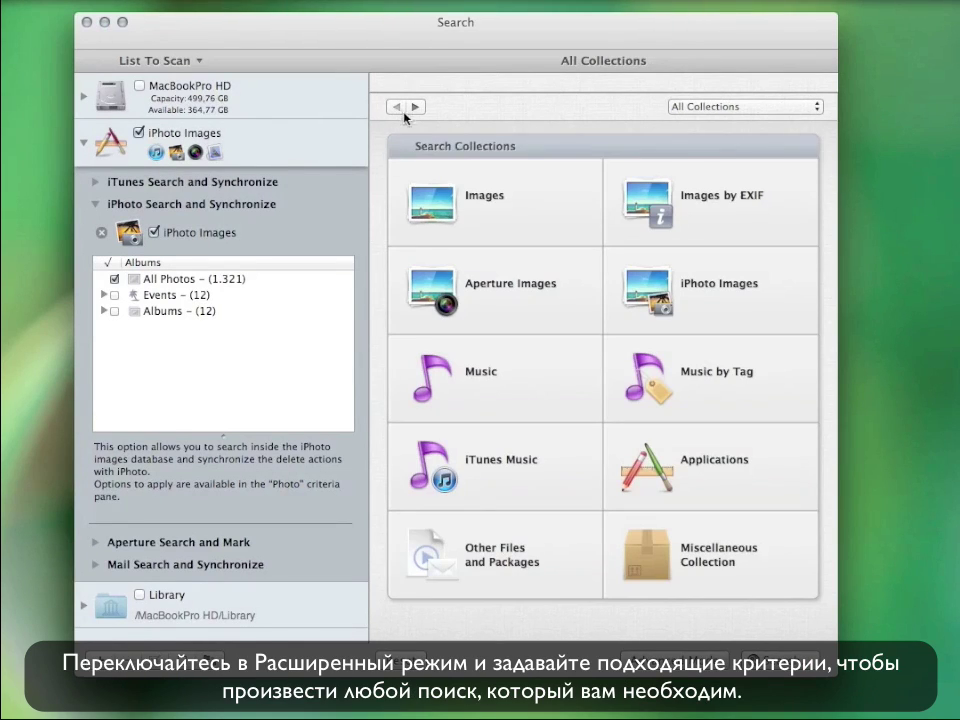
pyautogui.press('super+2')
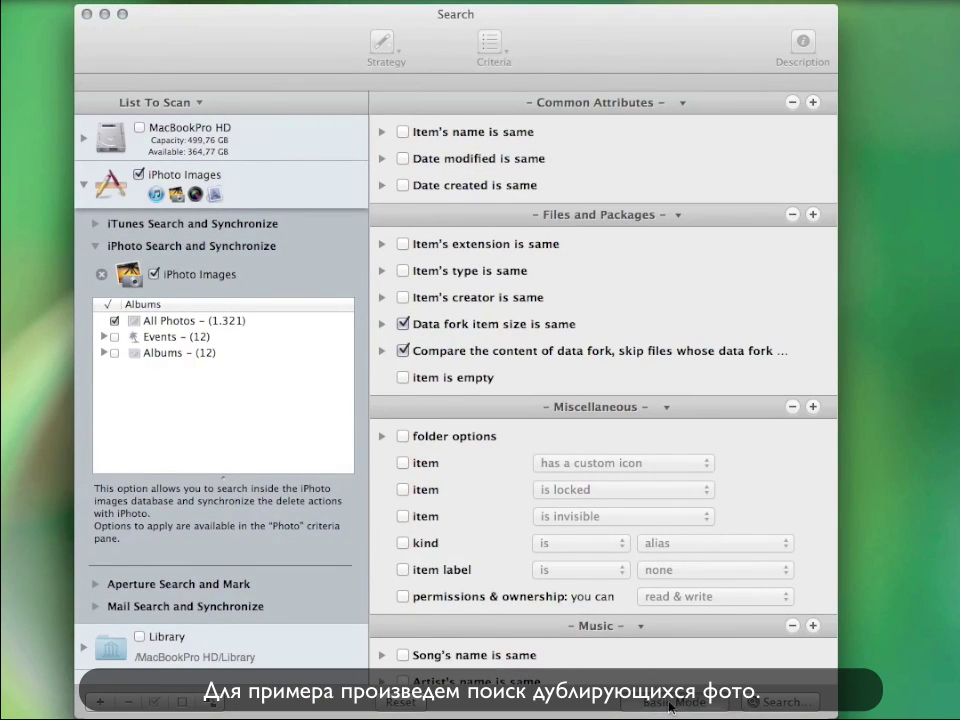
pyautogui.click(669, 703)
# Run an iPhoto Images search for duplicates based on Content only
pyautogui.doubleClick(660, 312)
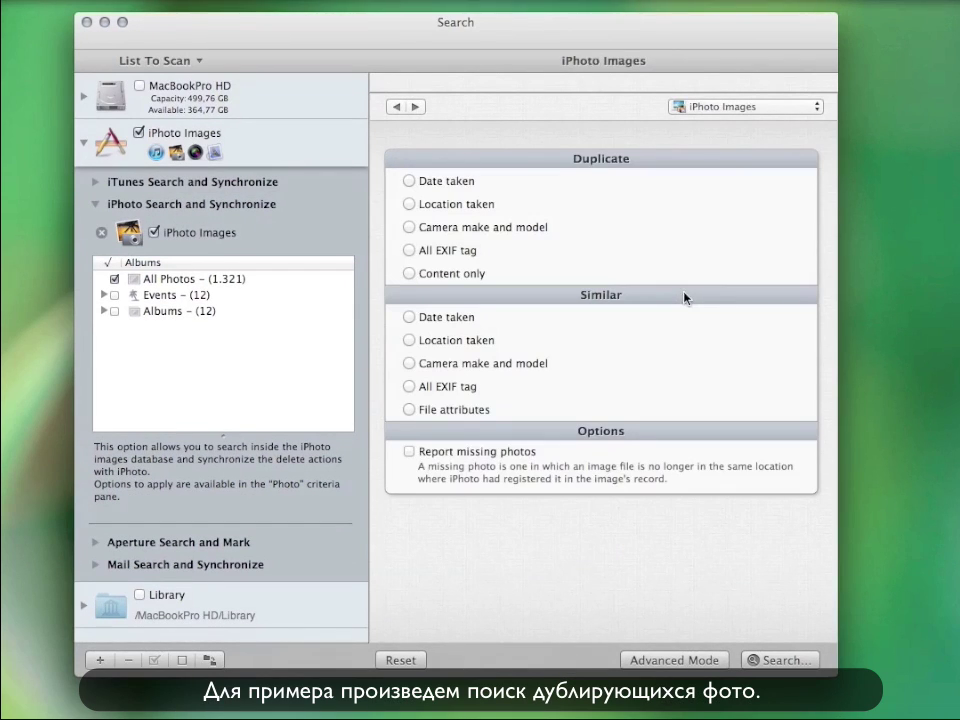
pyautogui.click(409, 273)
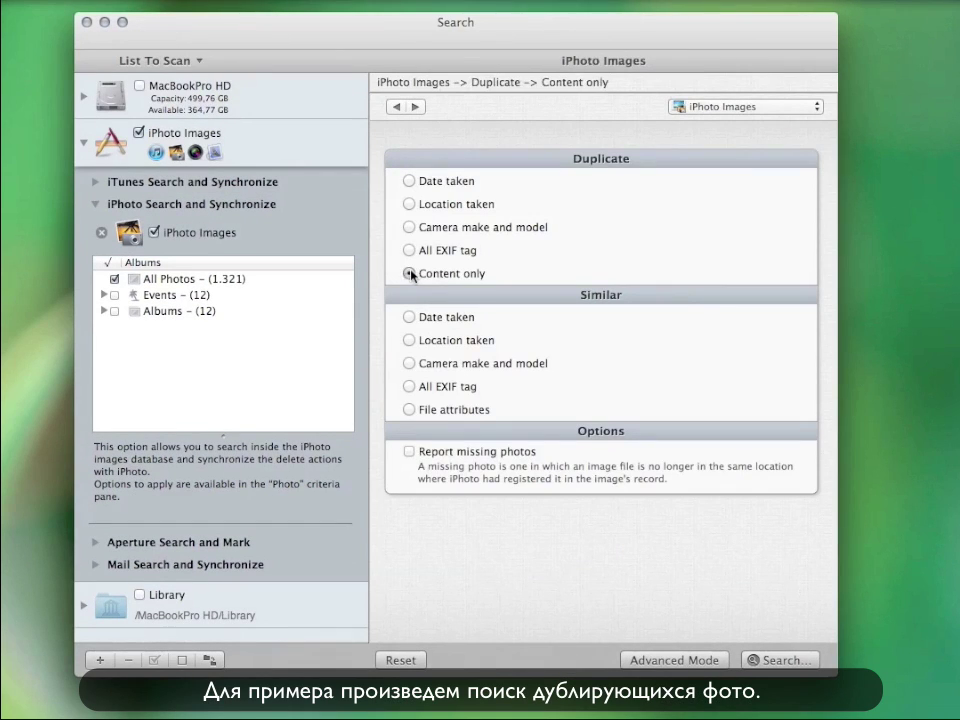
pyautogui.click(789, 664)
pyautogui.press('Return')
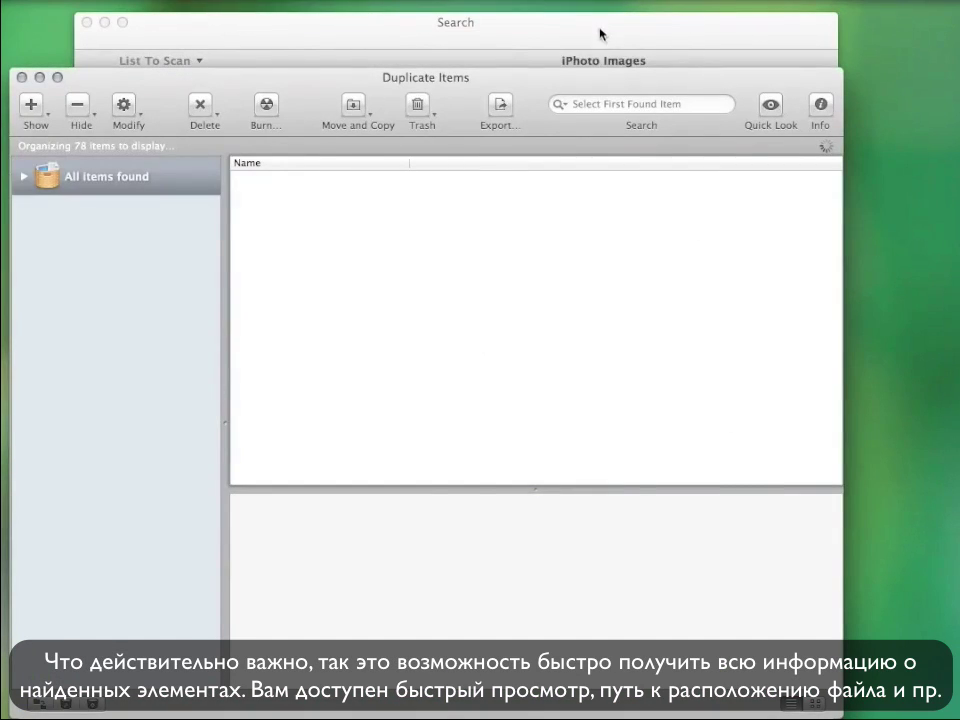
# Reposition the results window, preview the first DSCN0601.JPG in Quick Look, and view its file attributes and EXIF information
pyautogui.click(599, 85)
pyautogui.moveTo(599, 85); pyautogui.dragTo(637, 38)
pyautogui.click(537, 133)
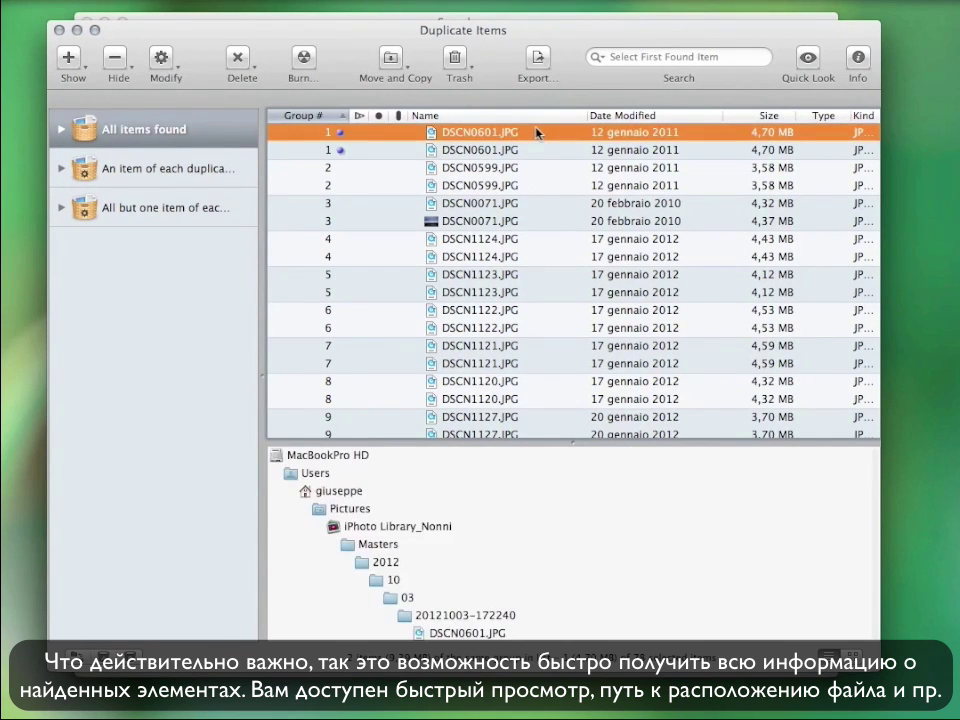
pyautogui.press('space')
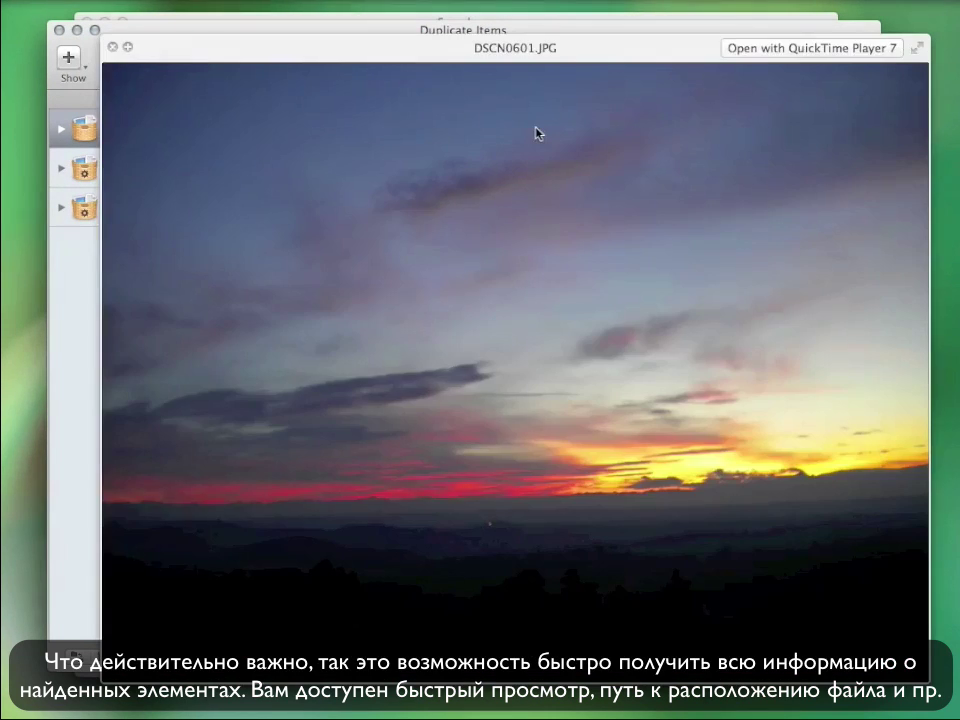
pyautogui.press('space')
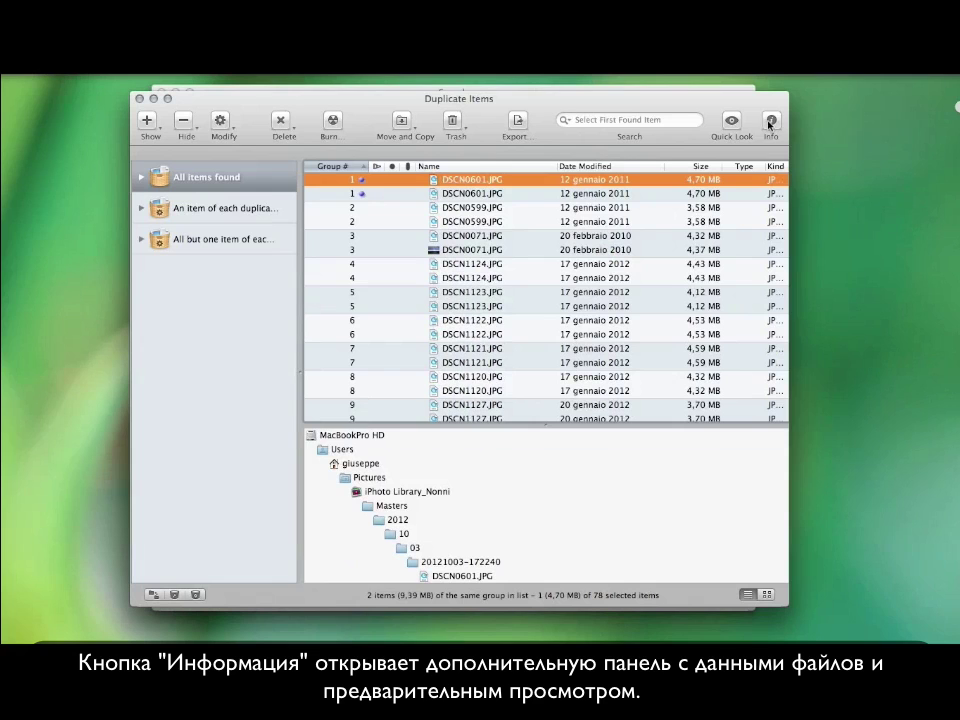
pyautogui.click(770, 122)
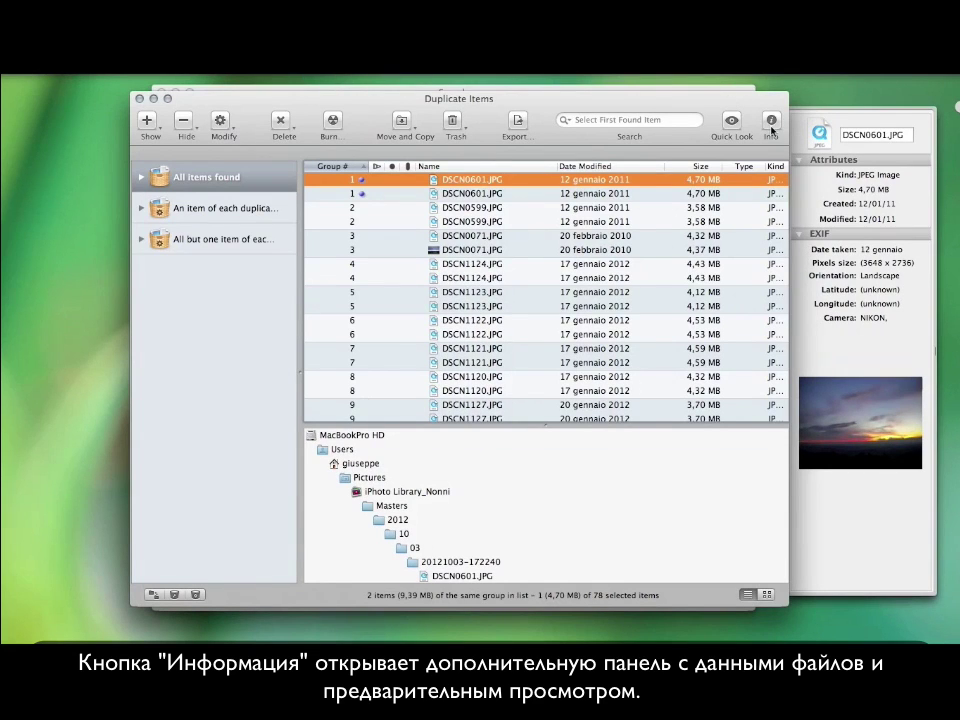
pyautogui.click(771, 128)
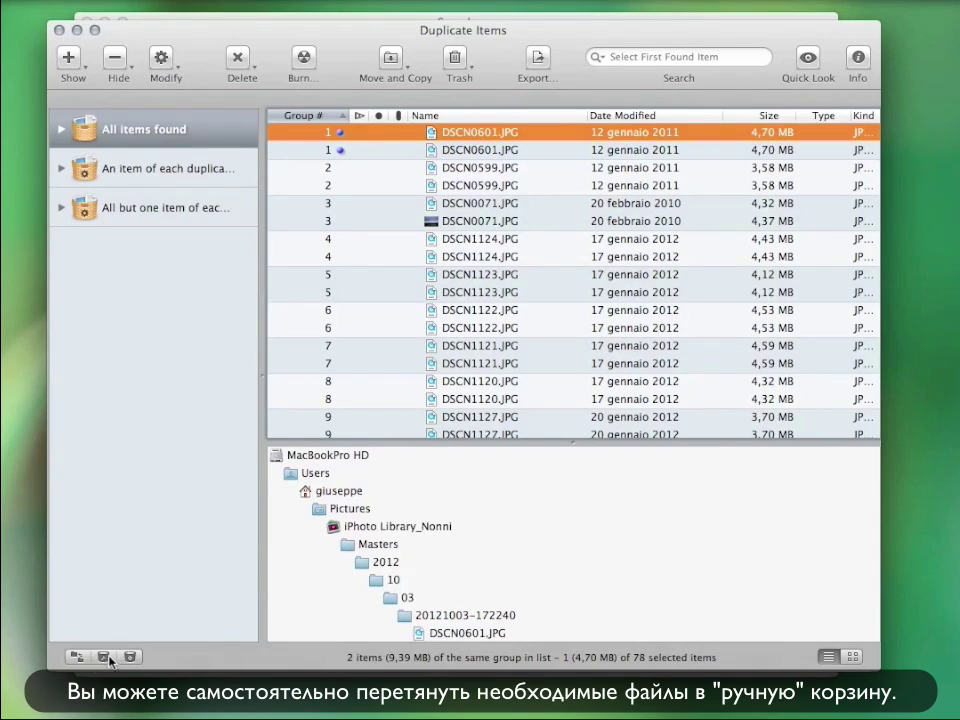
# Create a manual basket and add DSCN0601.JPG from the found duplicates to it
pyautogui.click(103, 657)
pyautogui.moveTo(470, 132); pyautogui.dragTo(150, 246)
pyautogui.moveTo(450, 325); pyautogui.dragTo(185, 247)
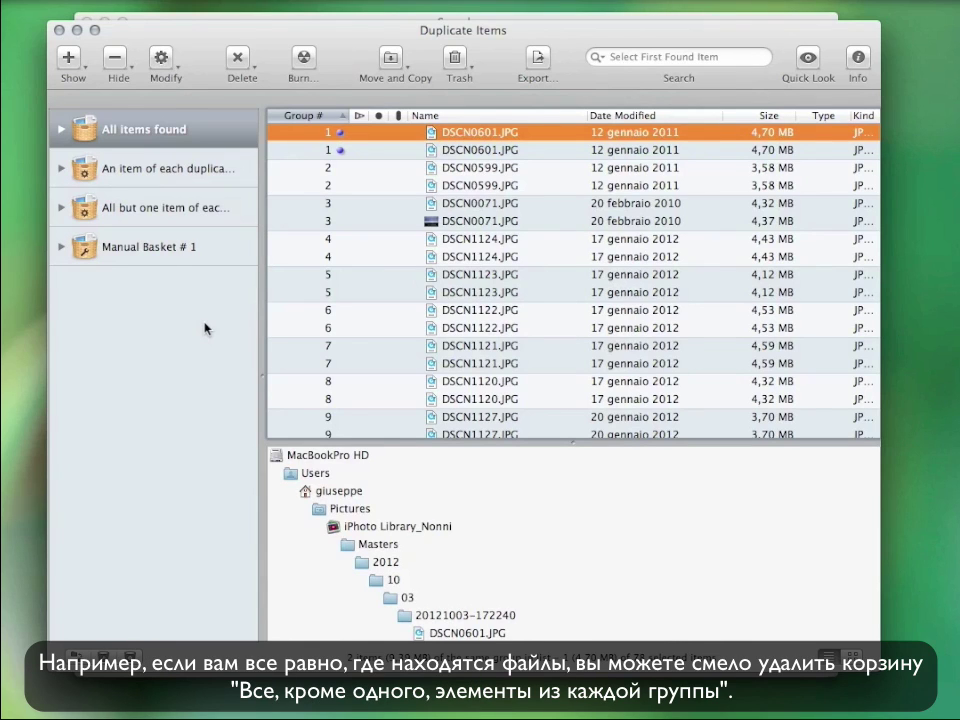
# Show the contents of the "All but one item" basket and narrow the basket list slightly
pyautogui.click(205, 213)
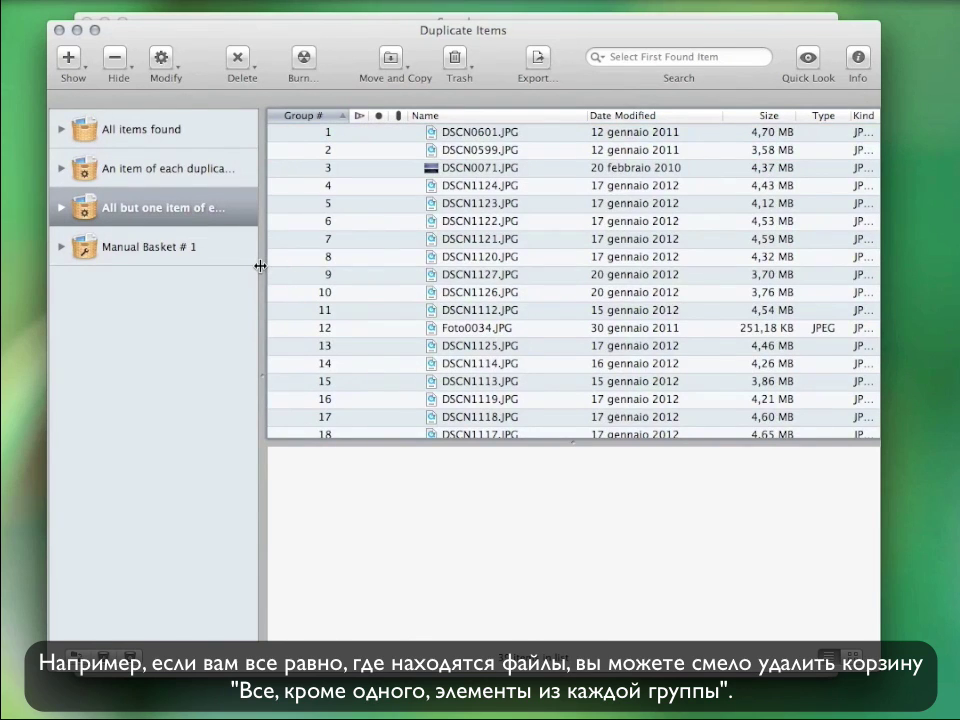
pyautogui.moveTo(282, 266); pyautogui.dragTo(246, 249)
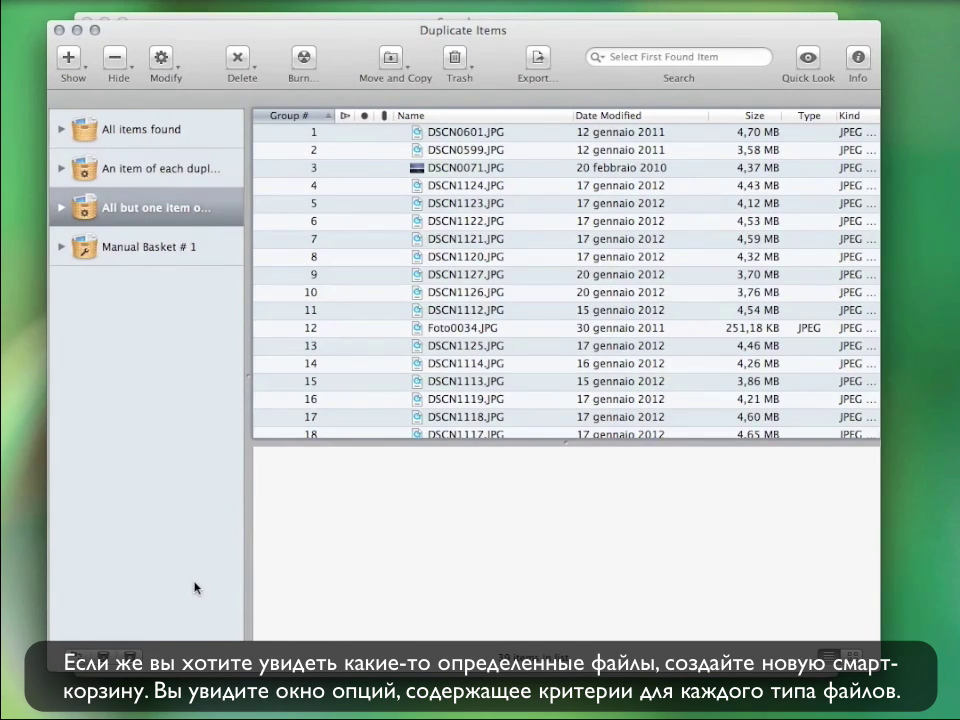
# Try a smart basket criterion of item's date created is oldest for each duplicate group, and close the settings without creating the basket
pyautogui.click(80, 655)
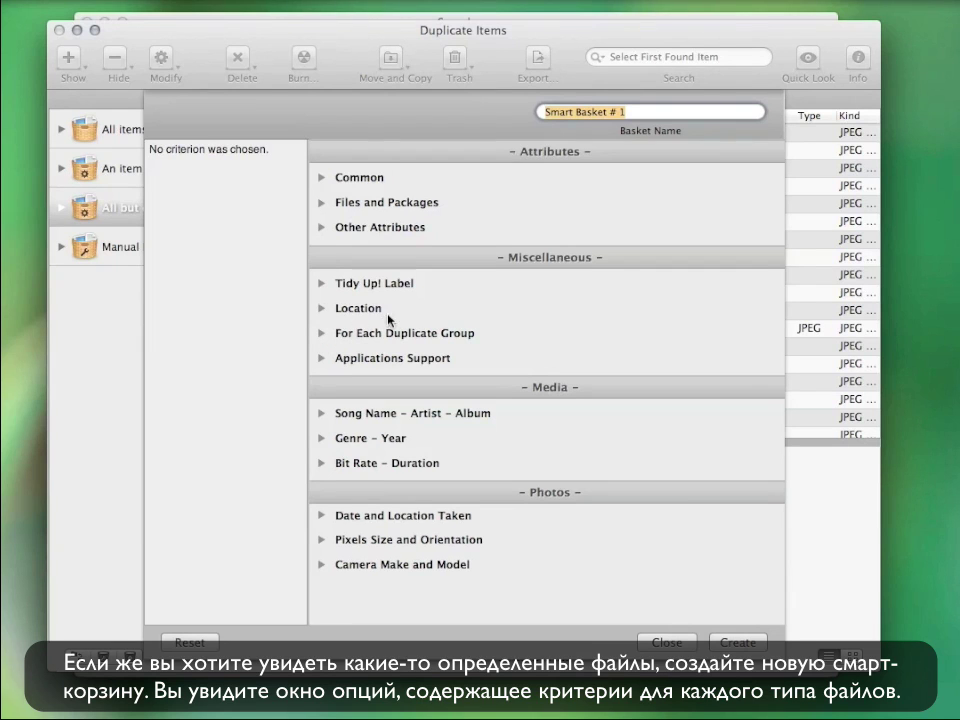
pyautogui.click(322, 334)
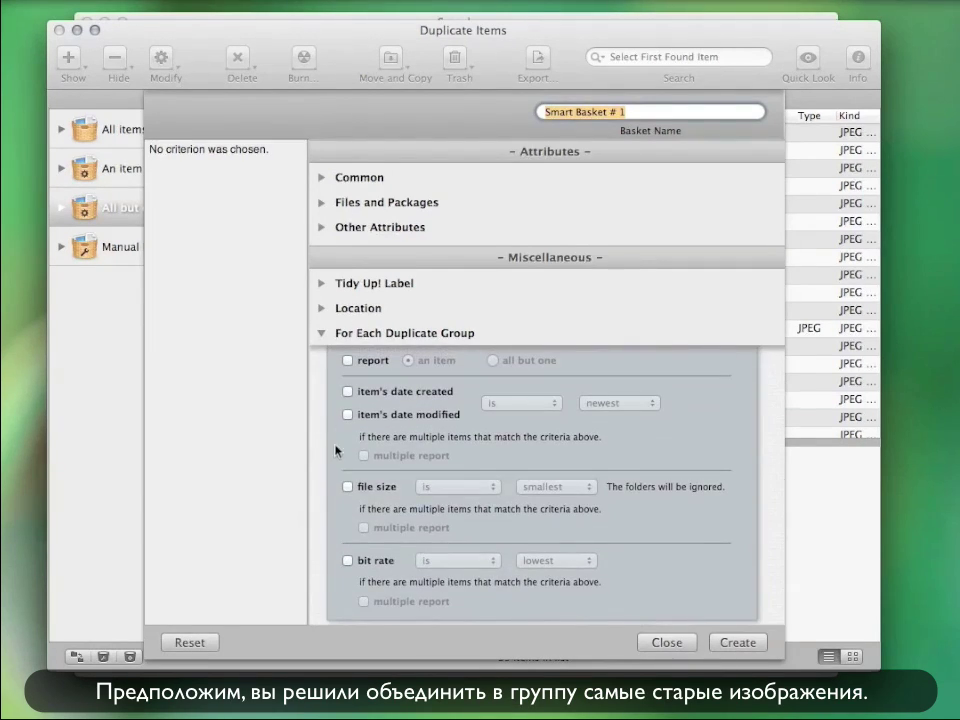
pyautogui.click(348, 392)
pyautogui.click(615, 402)
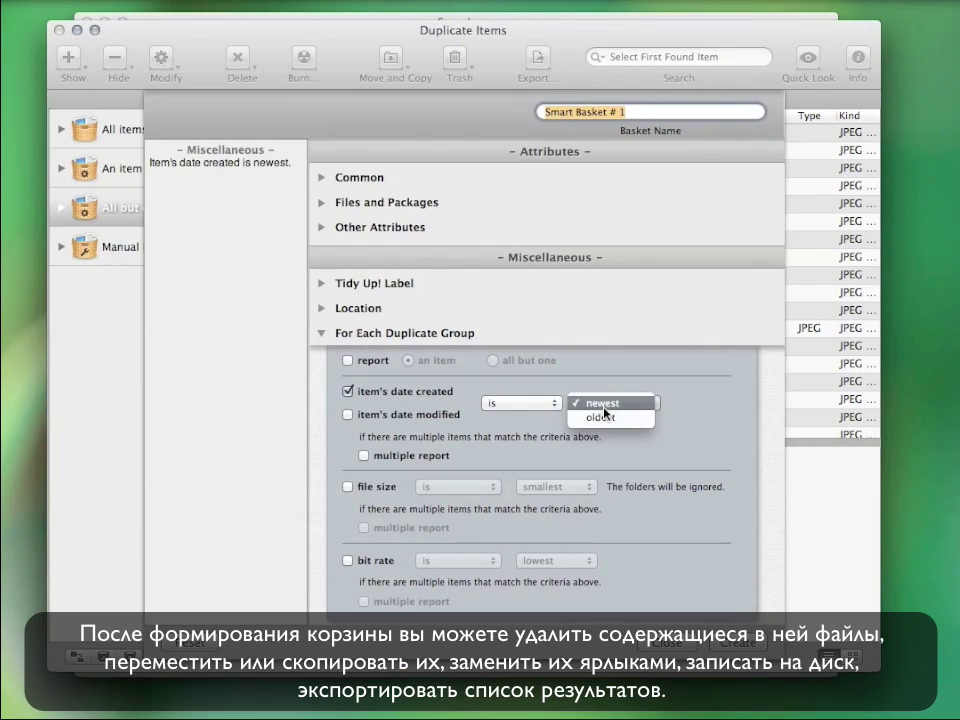
pyautogui.click(606, 416)
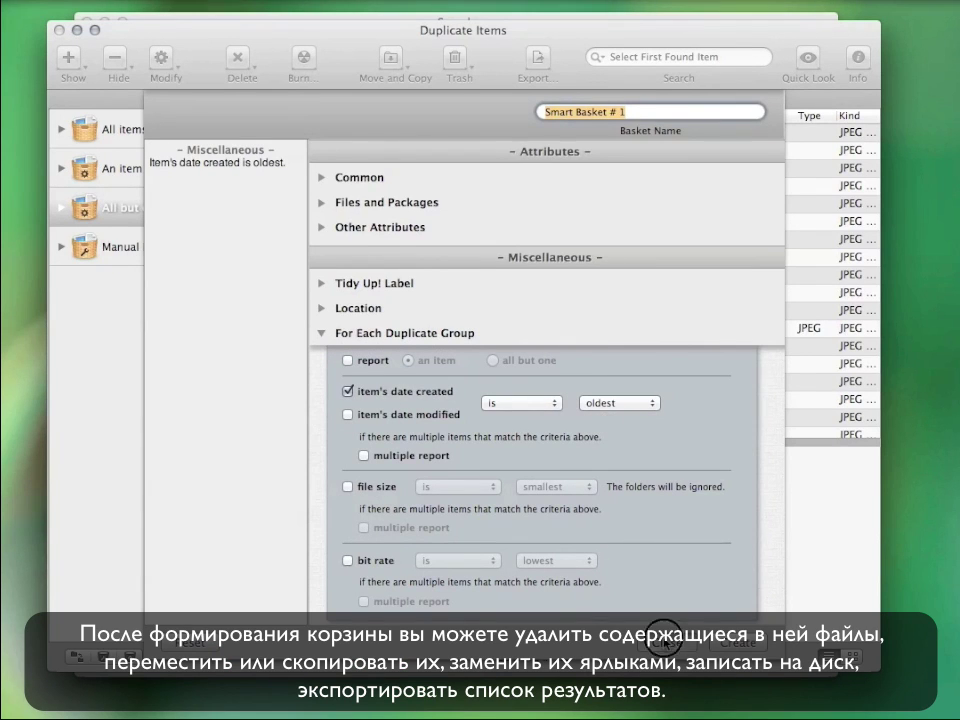
pyautogui.press('Escape')
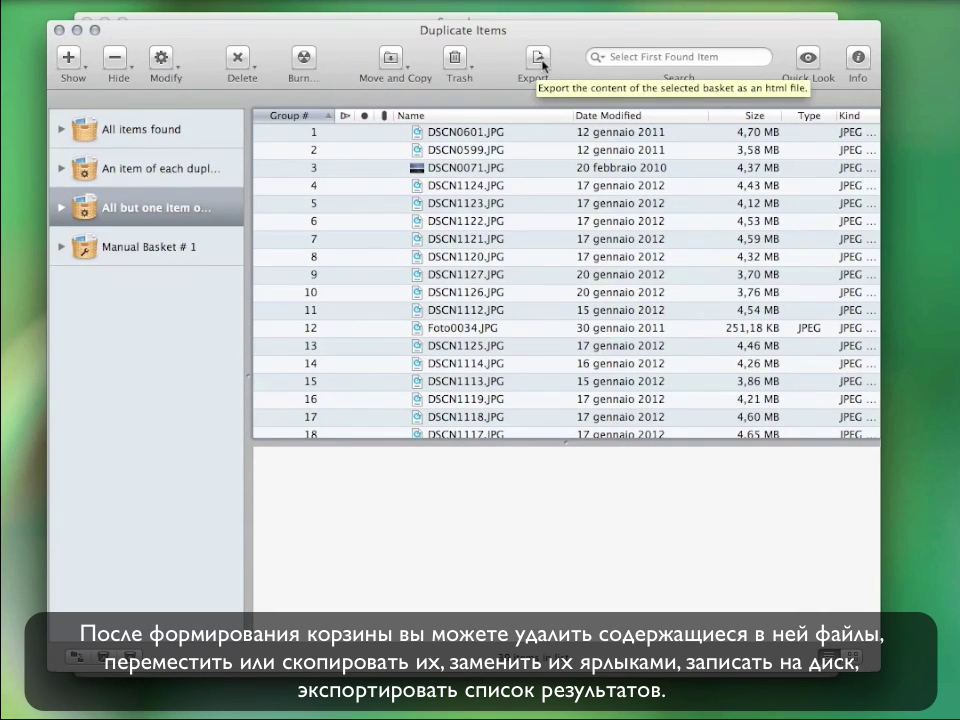
pyautogui.click(459, 74)
pyautogui.click(485, 57)
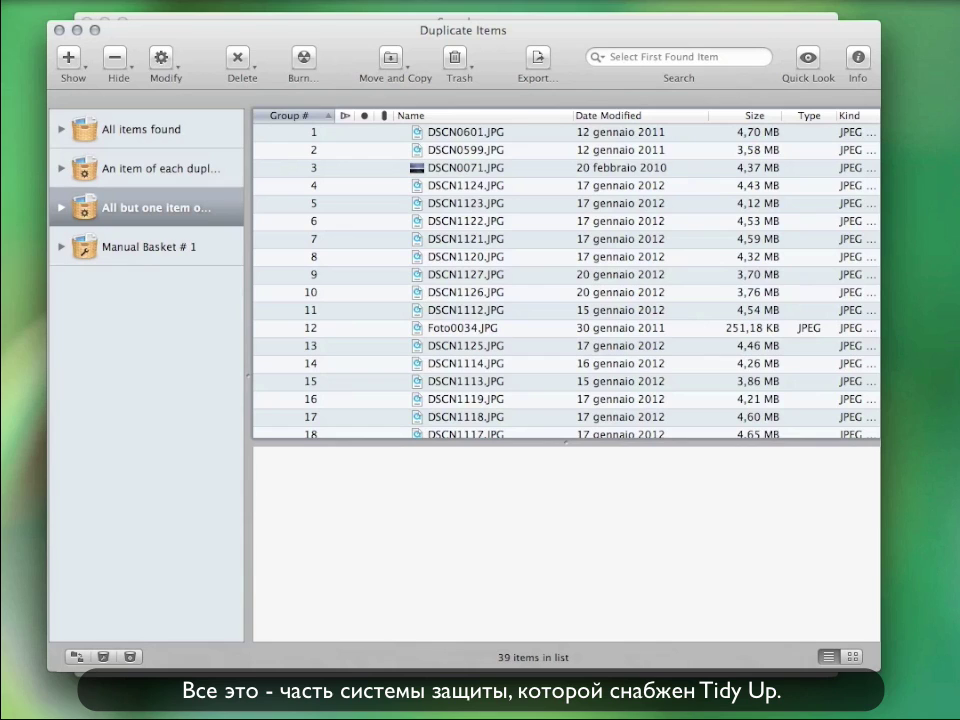
pyautogui.click(45, 2)
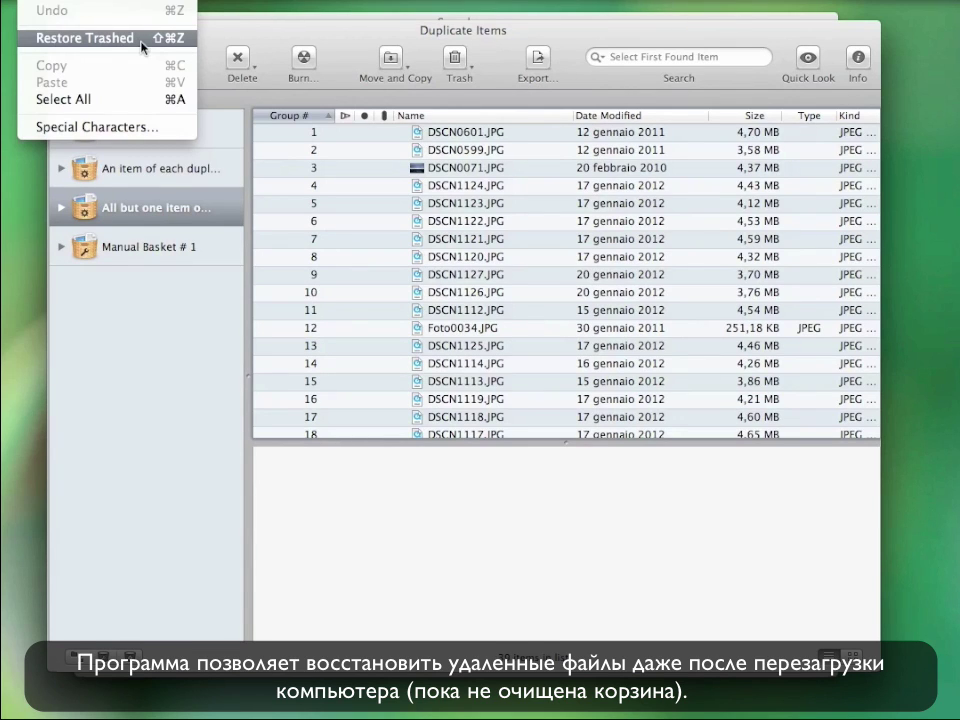
pyautogui.click(226, 39)
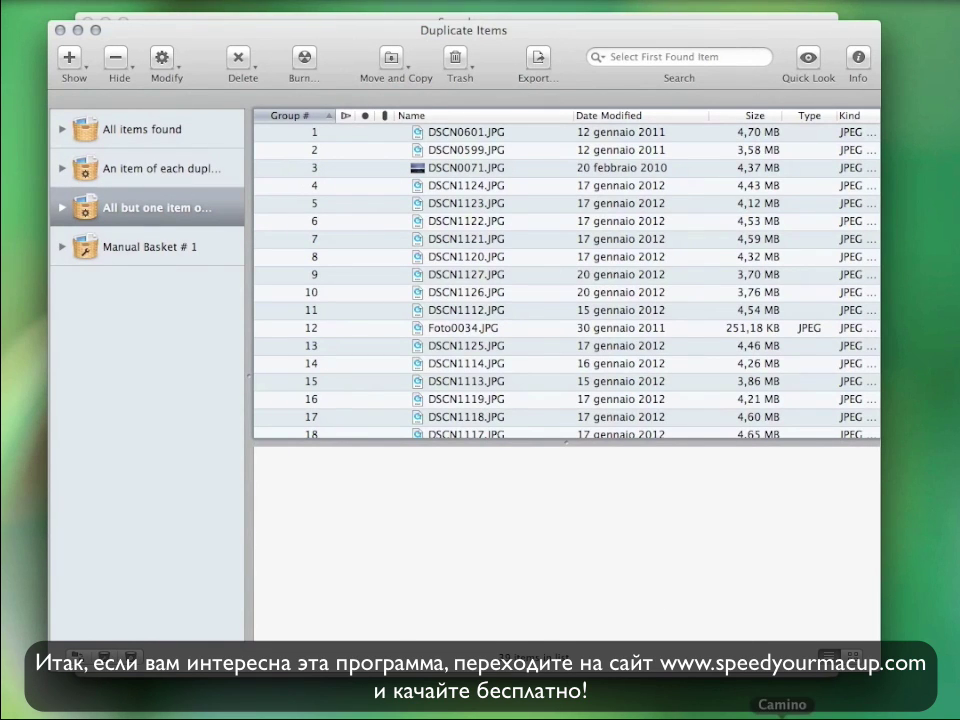
# Switch to Camino to view the Speed Your Mac Up website
pyautogui.click(782, 714)
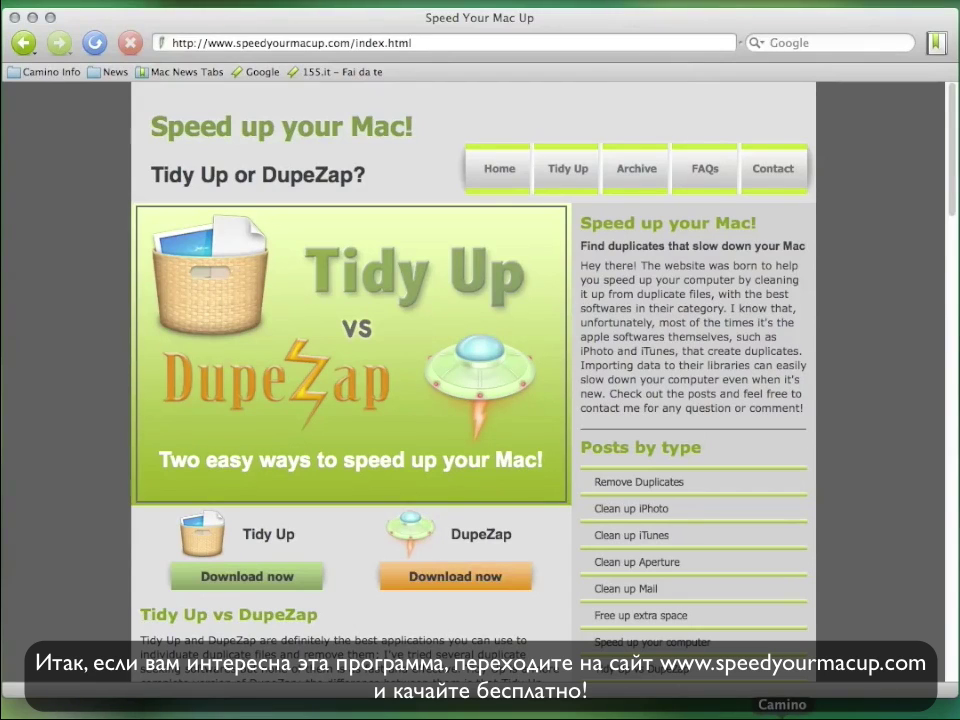